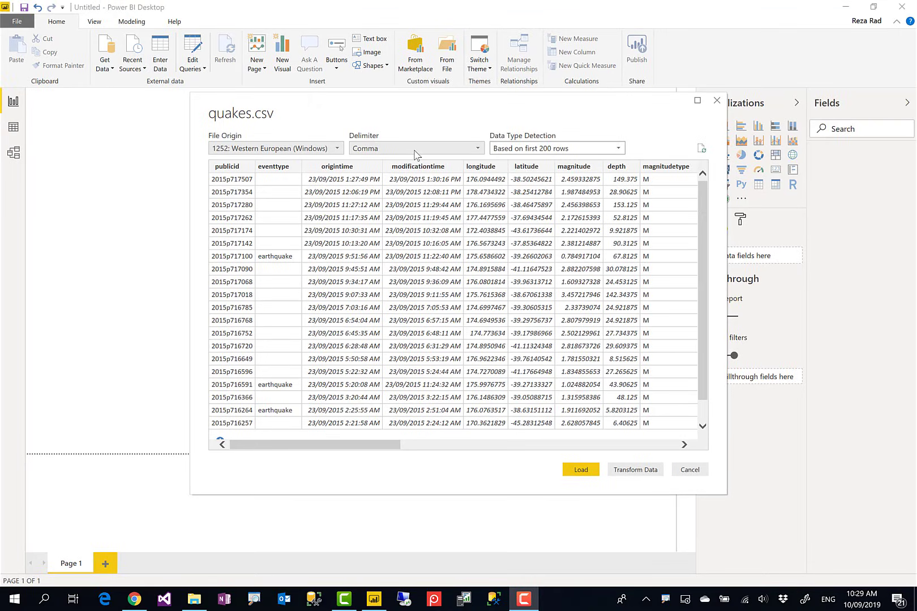
Load quakes.csv from its preview window as the quakes table.
left_click_drag(424, 117, 401, 111)
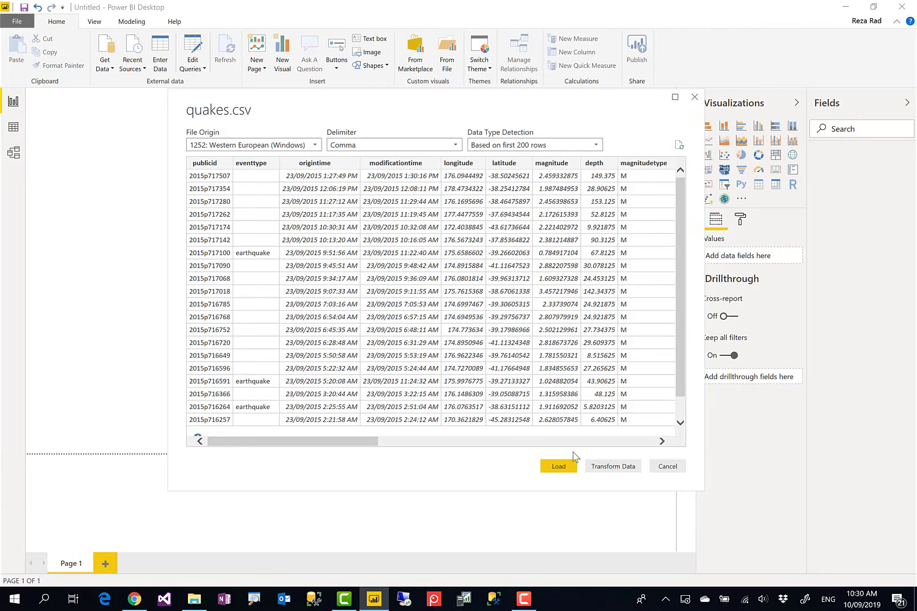
left_click(559, 467)
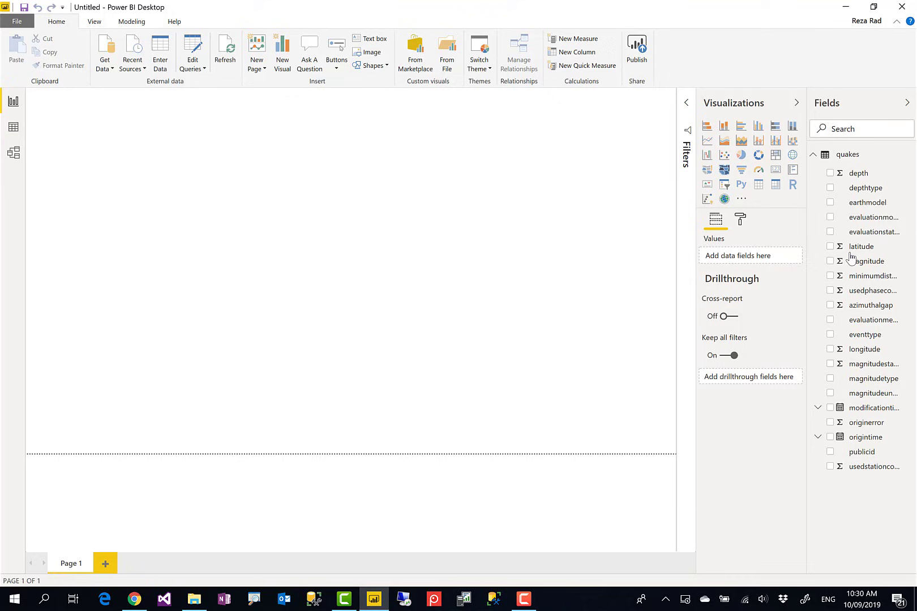
Add a page-filling map visual with latitude and longitude in the Latitude and Longitude wells.
left_click(793, 156)
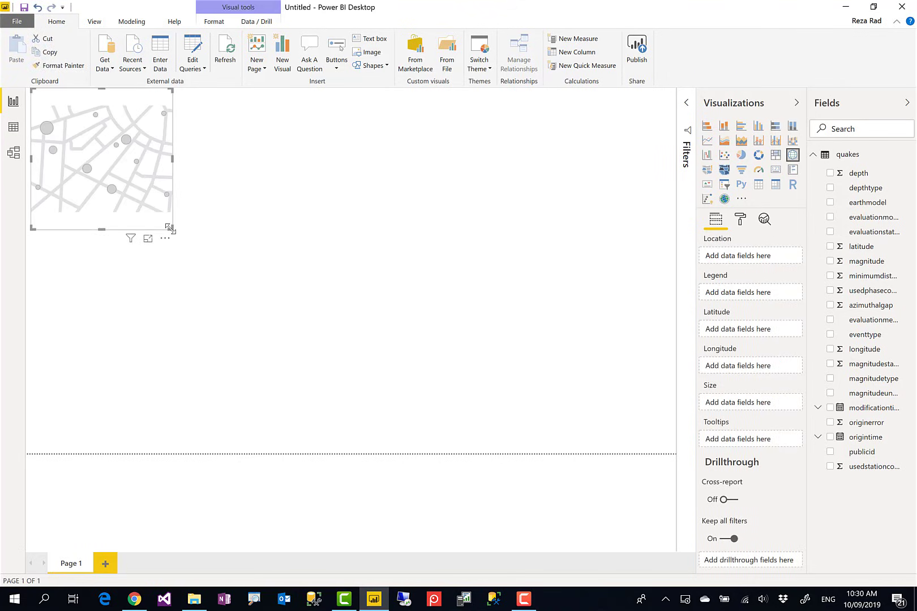
left_click_drag(169, 227, 665, 440)
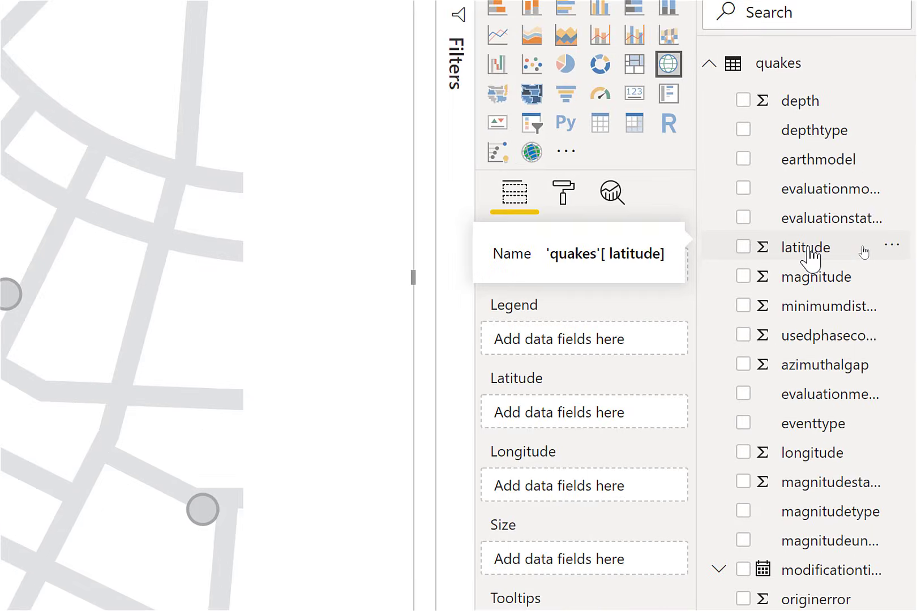
left_click_drag(863, 250, 773, 345)
left_click_drag(627, 442, 640, 424)
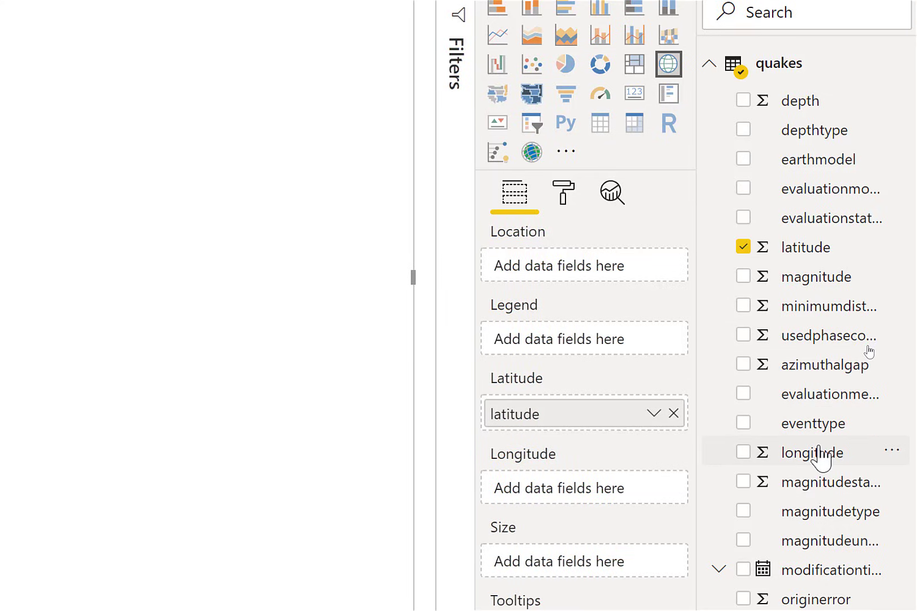
left_click_drag(796, 463, 609, 501)
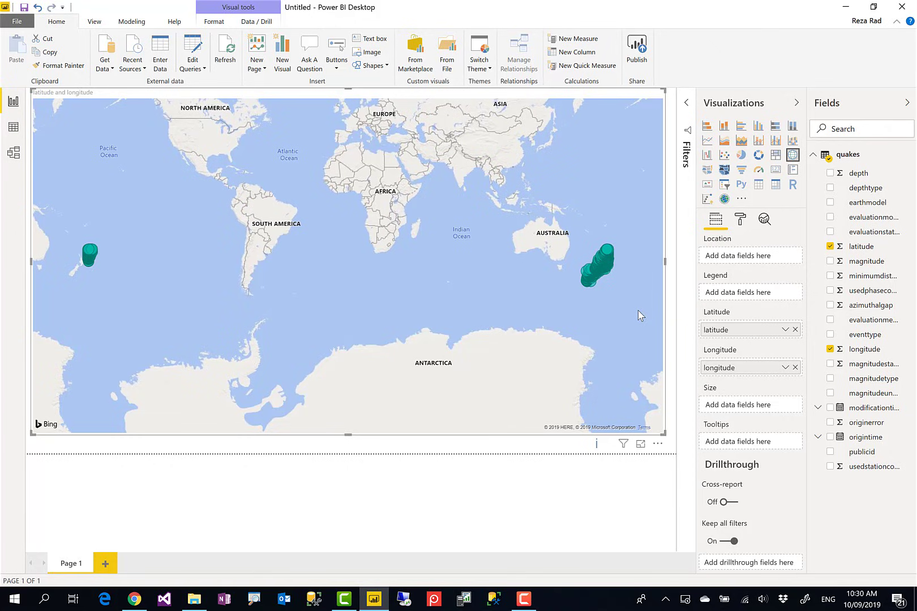
Pan and zoom the map in on the earthquake cluster along New Zealand.
left_click_drag(638, 311, 471, 334)
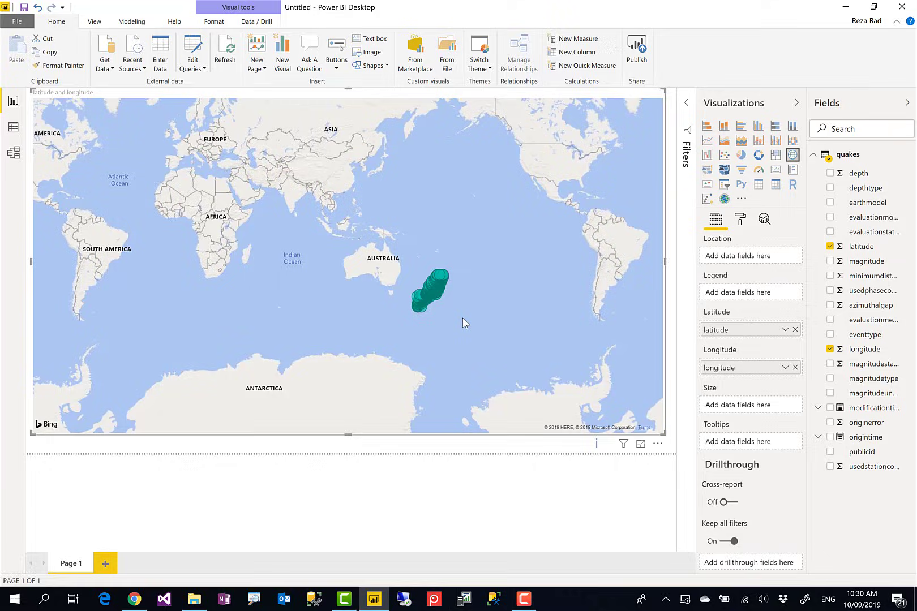
scroll(463, 318, "up", 2)
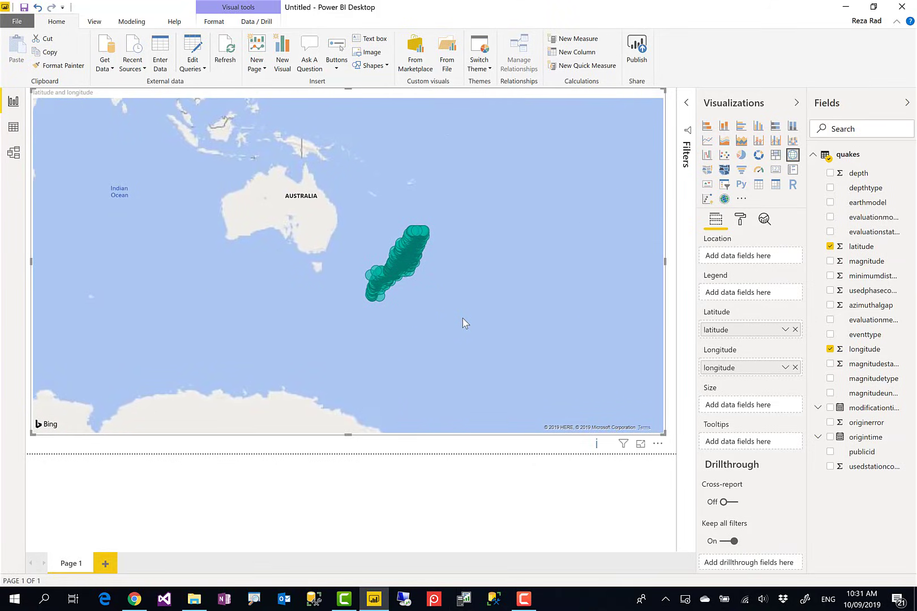
scroll(463, 319, "up", 1)
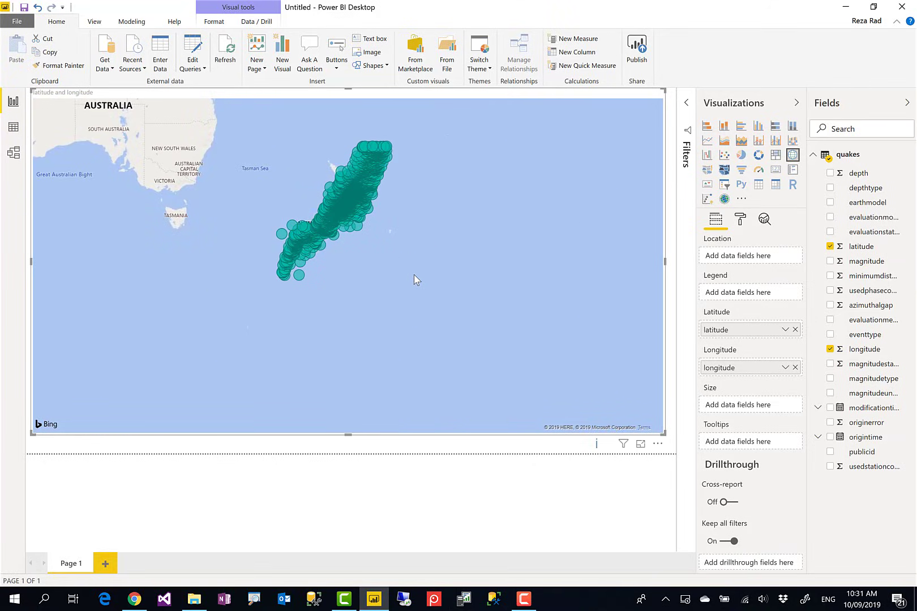
left_click_drag(407, 225, 428, 262)
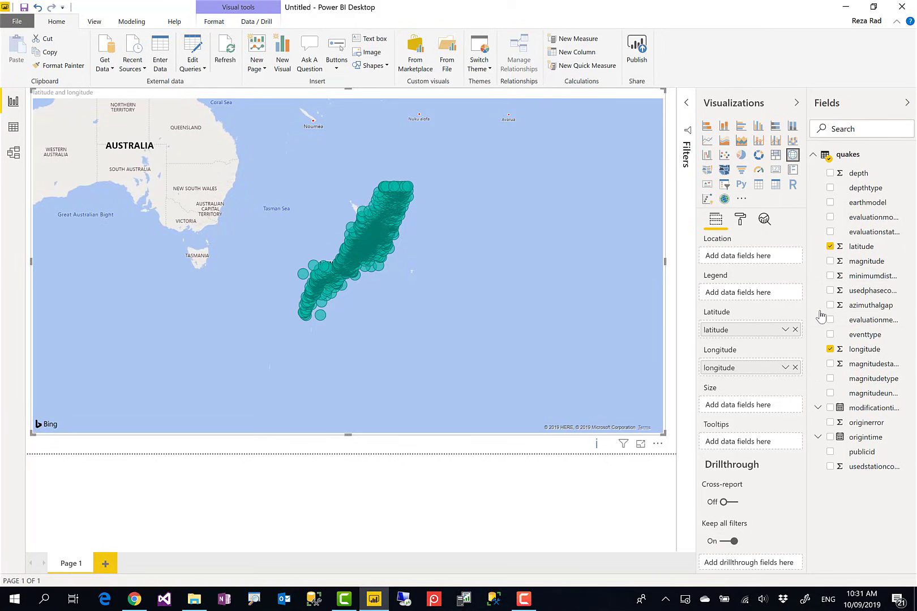
Add a visual-level magnitude filter of 'is greater than or equal to' 5.5.
left_click(688, 104)
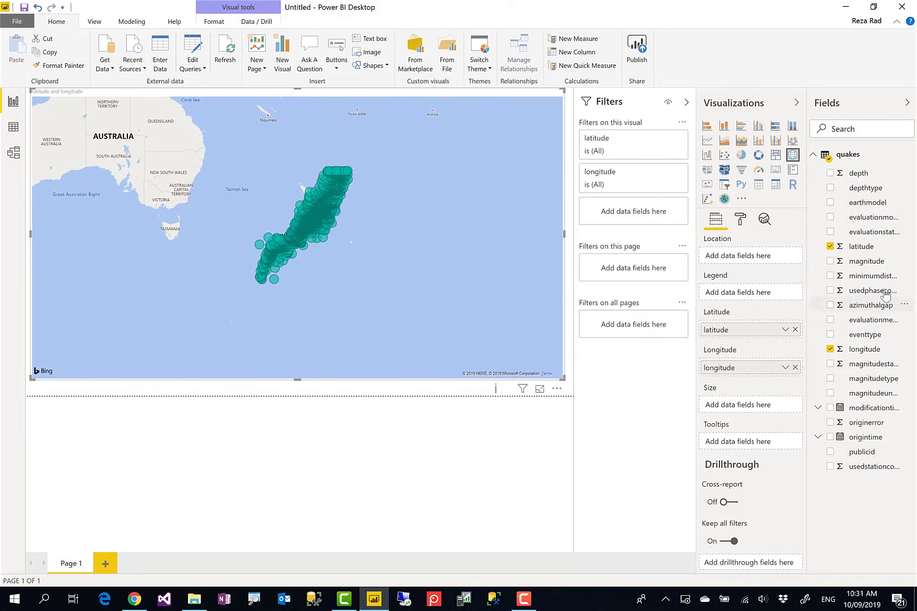
left_click_drag(880, 263, 629, 208)
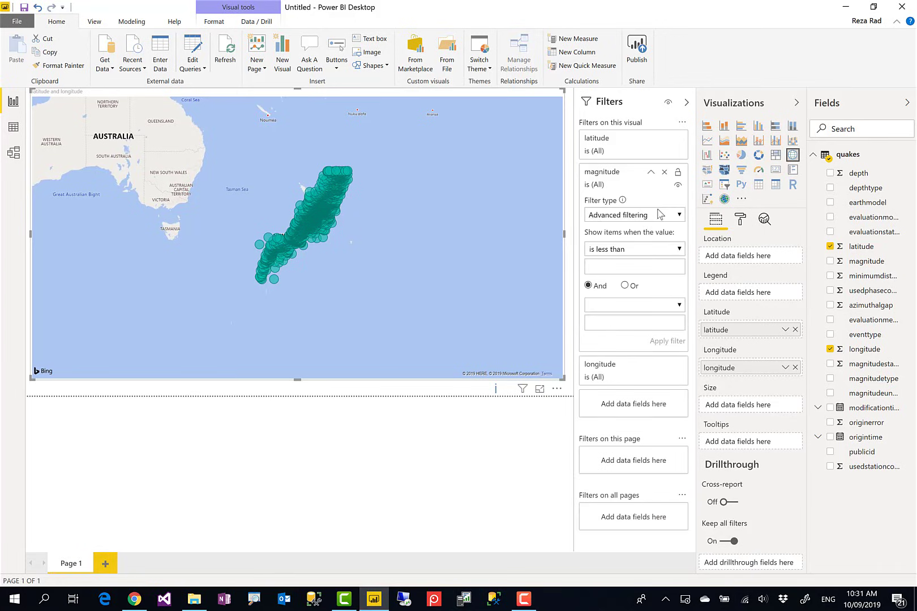
left_click(640, 252)
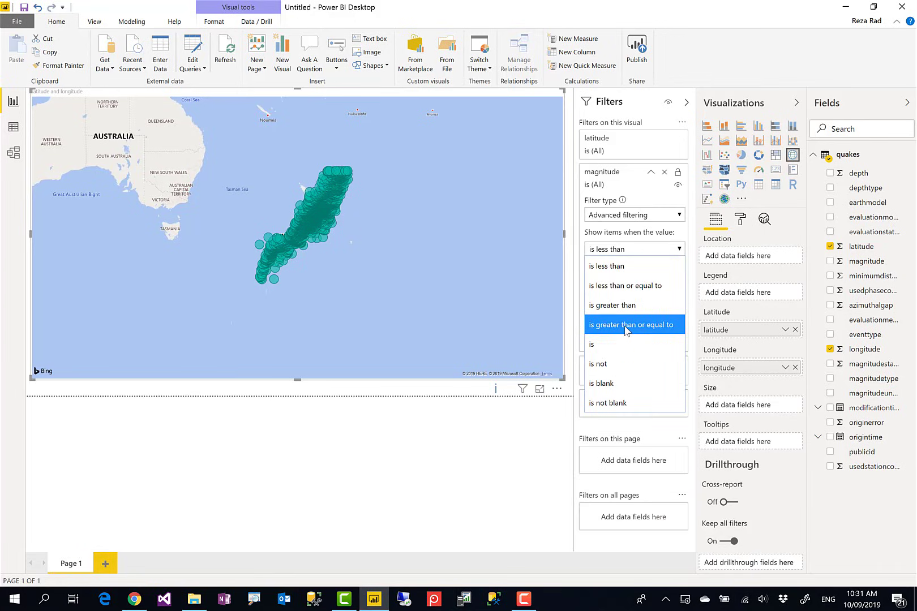
left_click(628, 324)
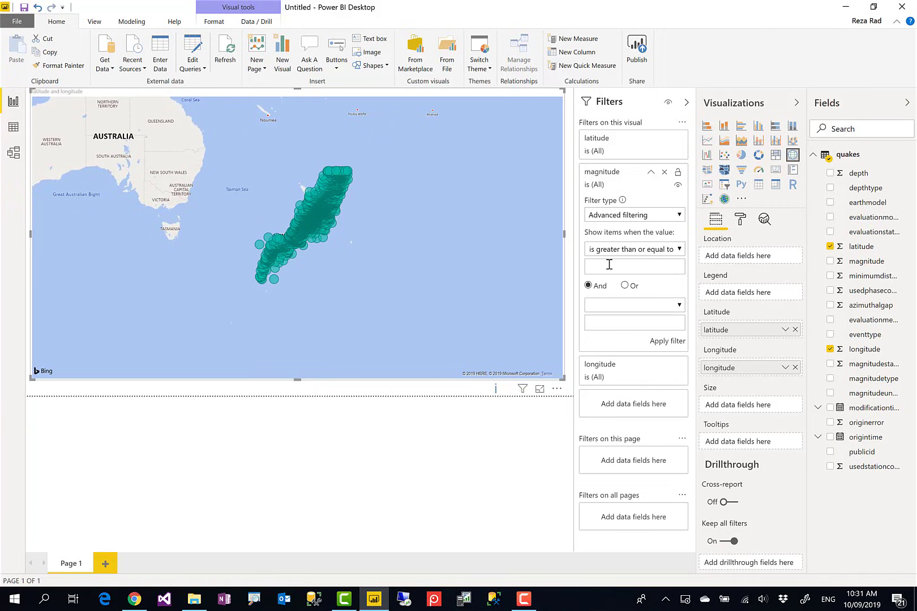
left_click(670, 342)
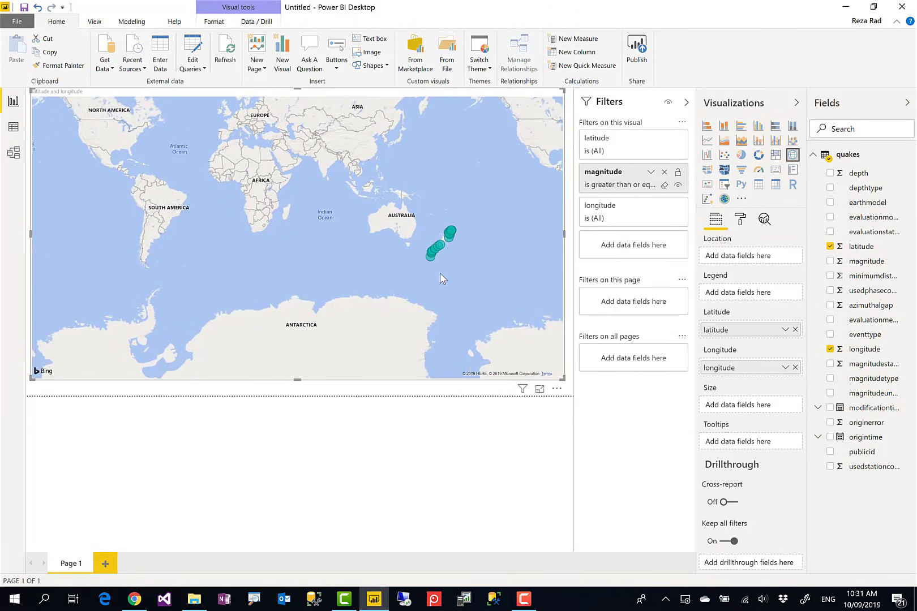
scroll(451, 263, "up", 2)
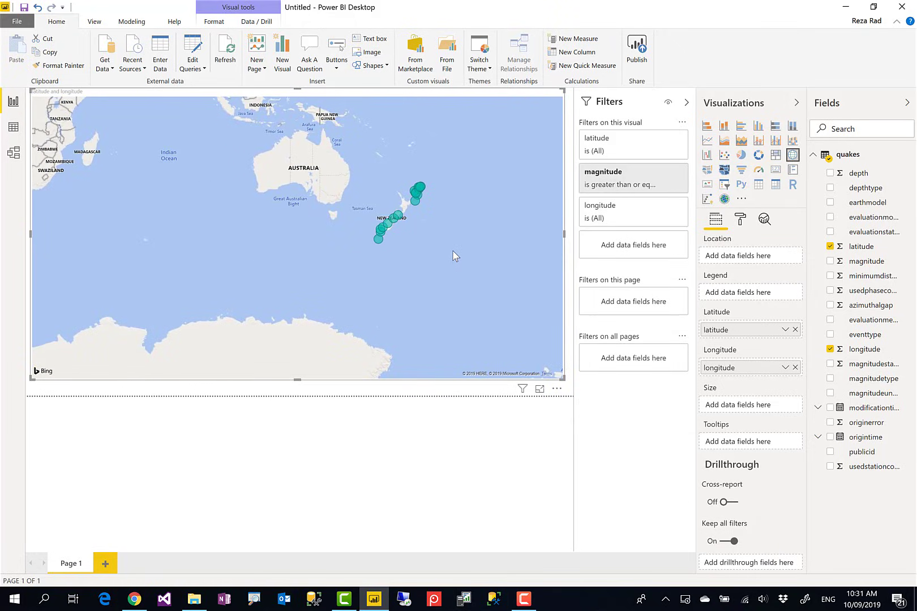
scroll(452, 251, "up", 2)
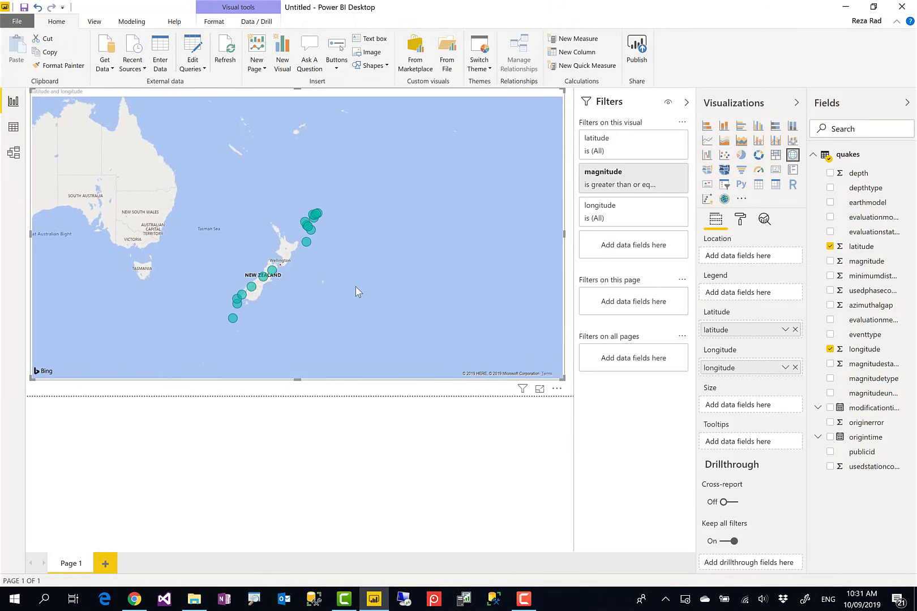
scroll(351, 282, "up", 3)
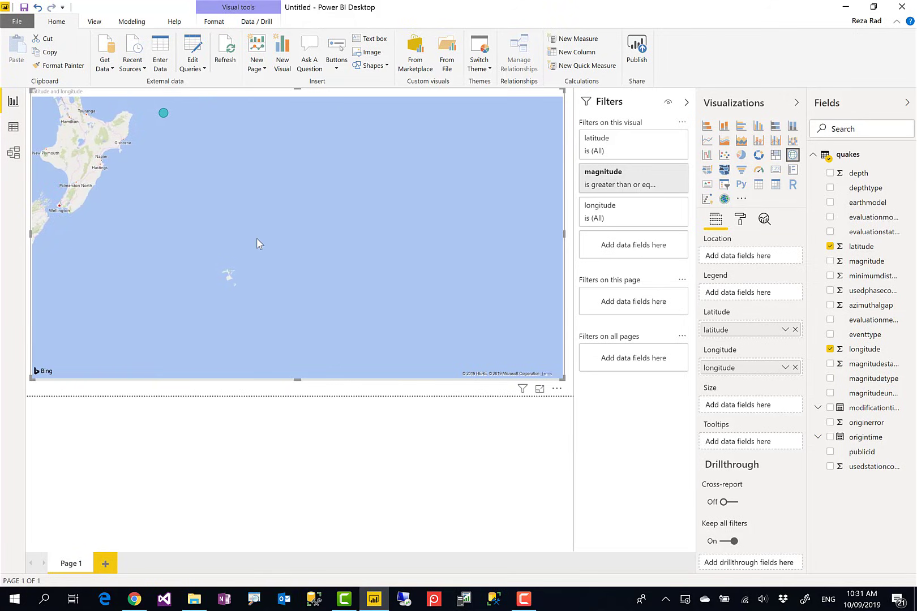
scroll(256, 238, "down", 2)
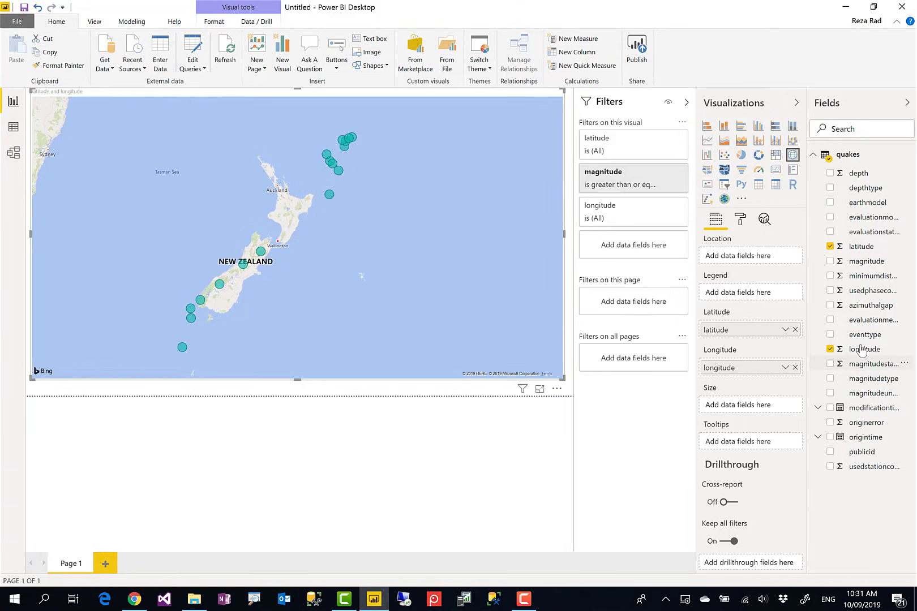
Size the bubbles by magnitude and turn Auto zoom off in Map controls.
left_click_drag(867, 264, 761, 406)
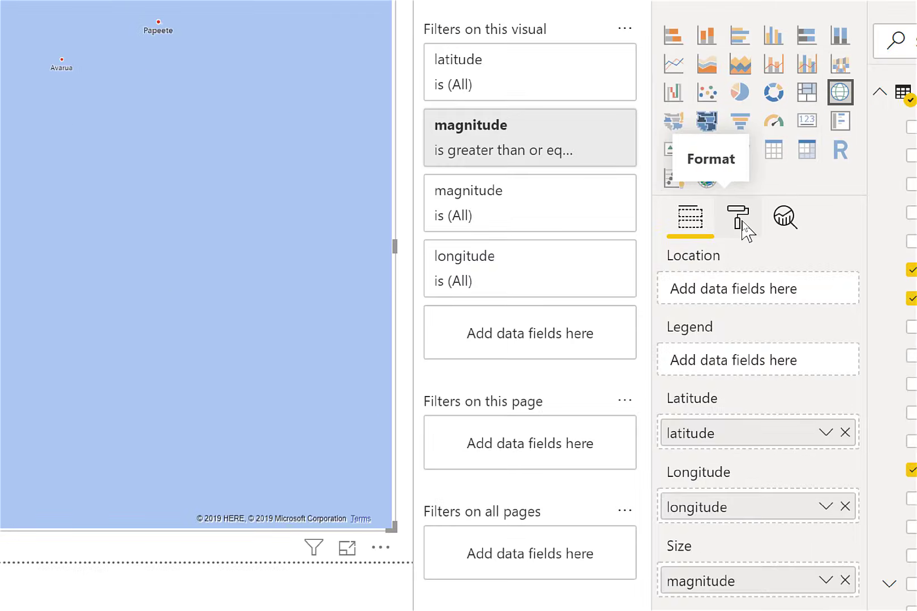
left_click(743, 224)
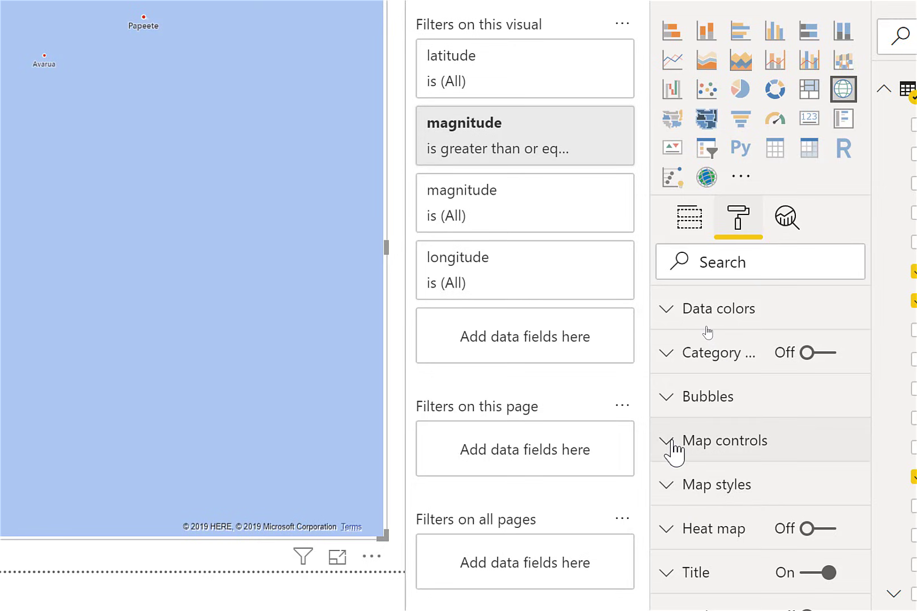
left_click(672, 447)
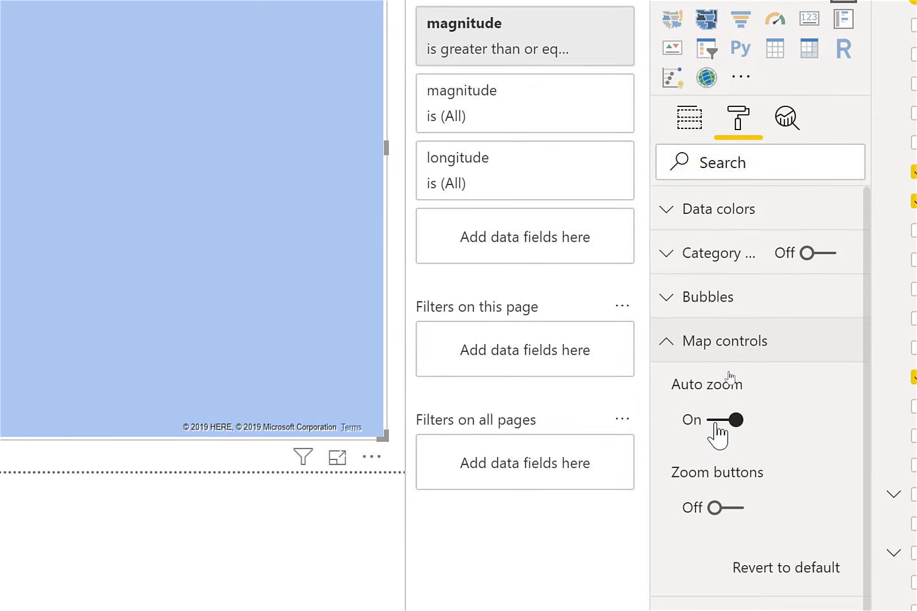
left_click(718, 436)
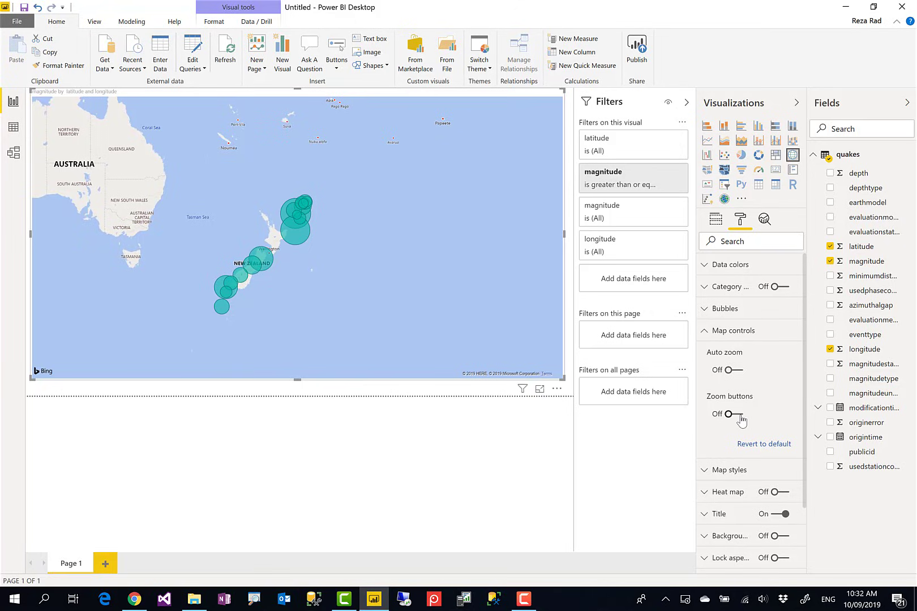
Turn Zoom buttons on and use them to zoom in closer on New Zealand.
left_click(734, 415)
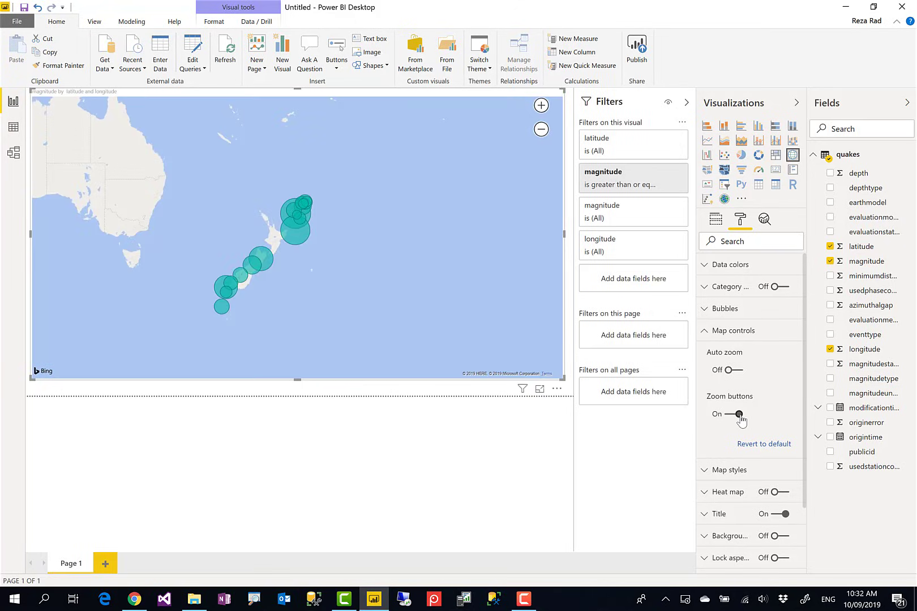
left_click(541, 129)
left_click(541, 105)
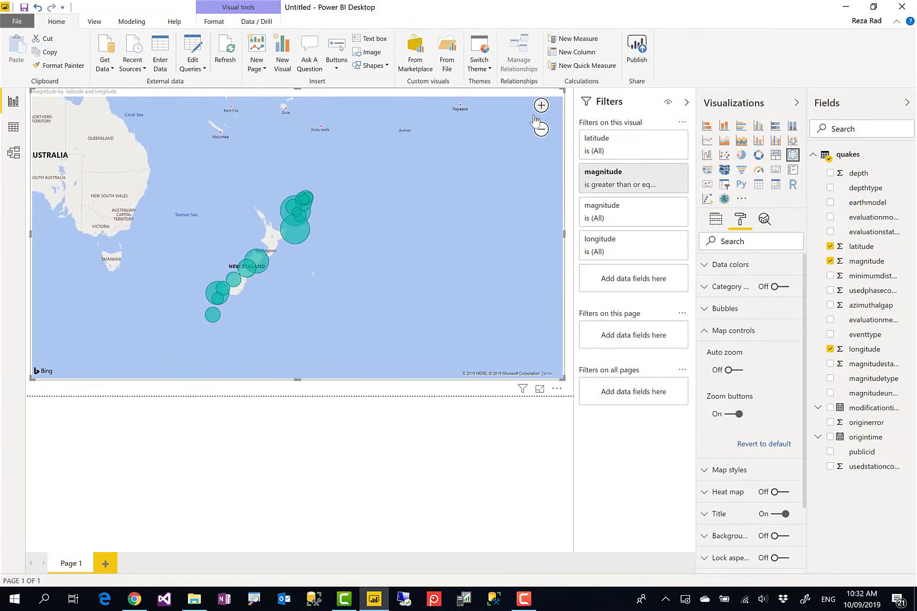
left_click(542, 105)
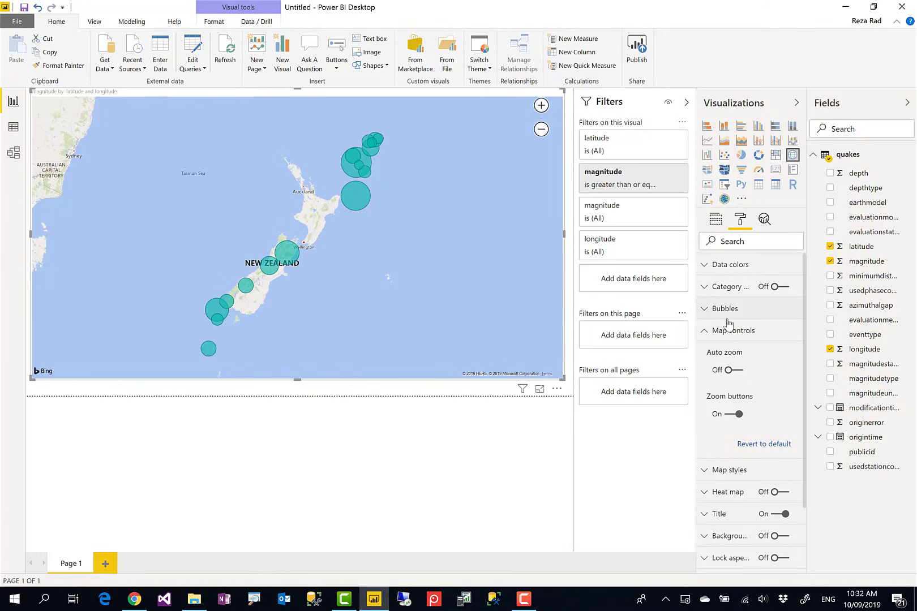
Collapse the Filters pane so the map fills more of the page.
left_click(708, 333)
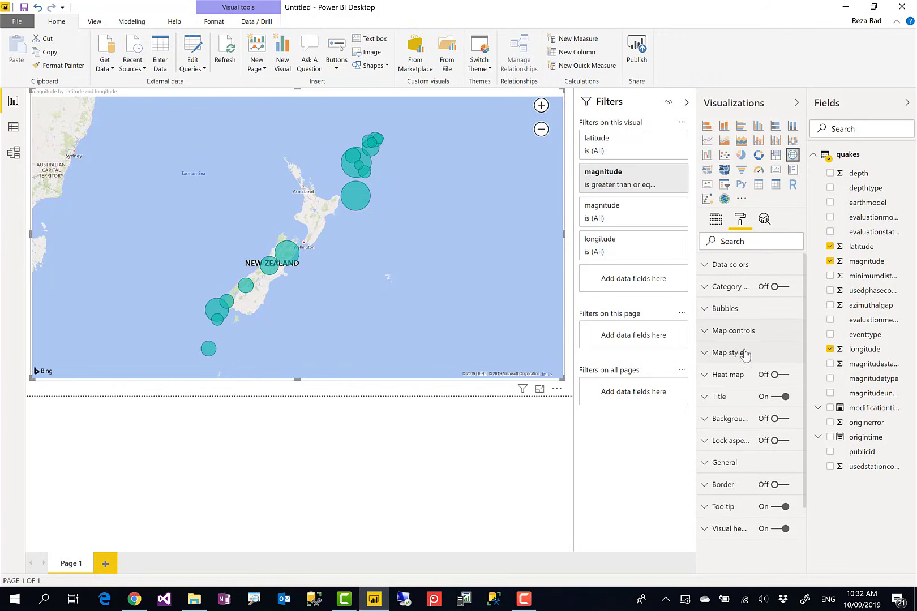
left_click(708, 313)
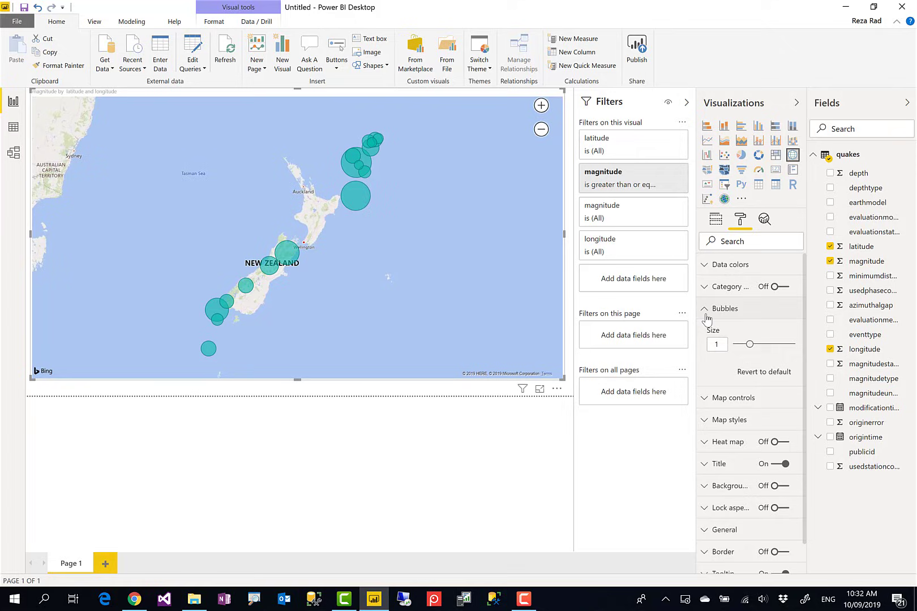
left_click(686, 103)
left_click(708, 313)
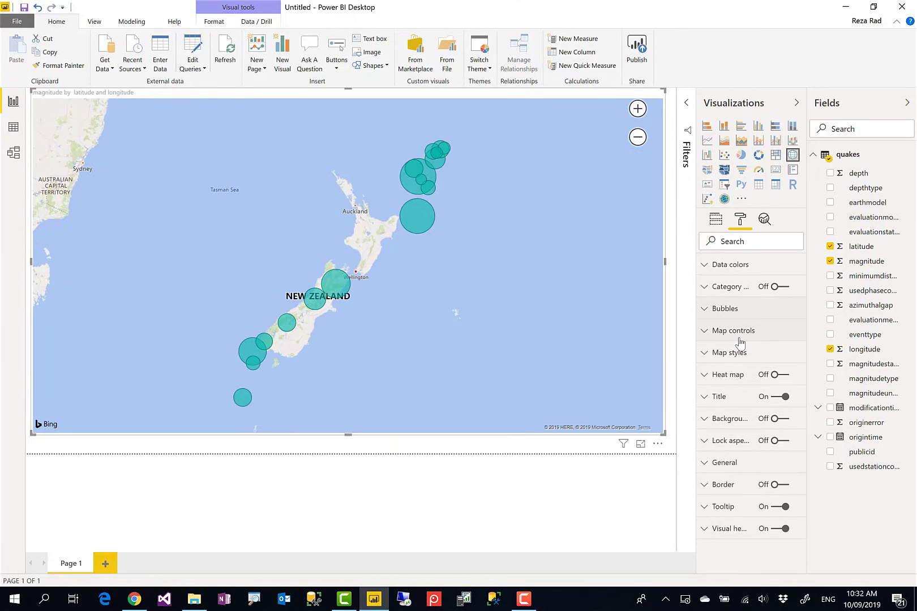
Preview the Aerial map theme, then return to Road and collapse Map styles.
left_click(711, 356)
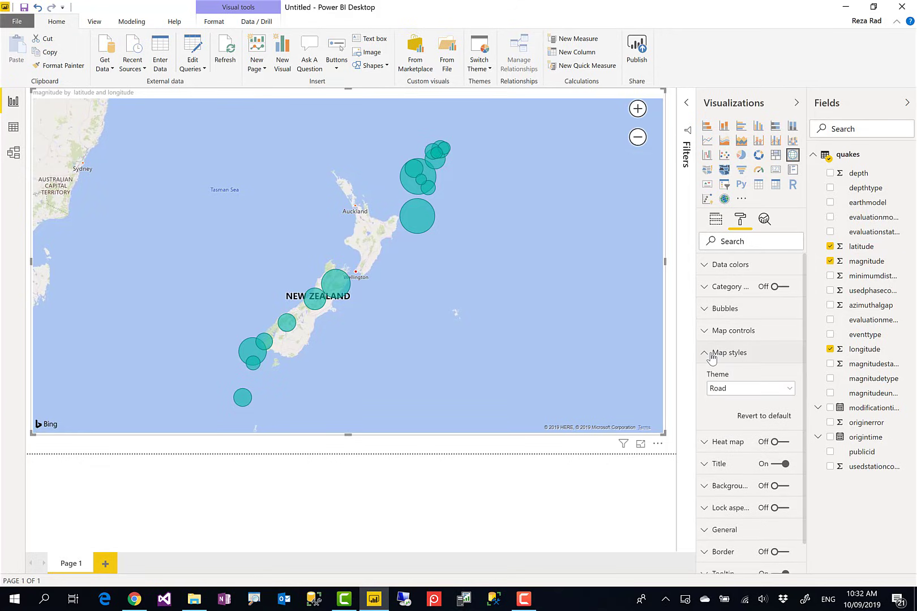
left_click(752, 390)
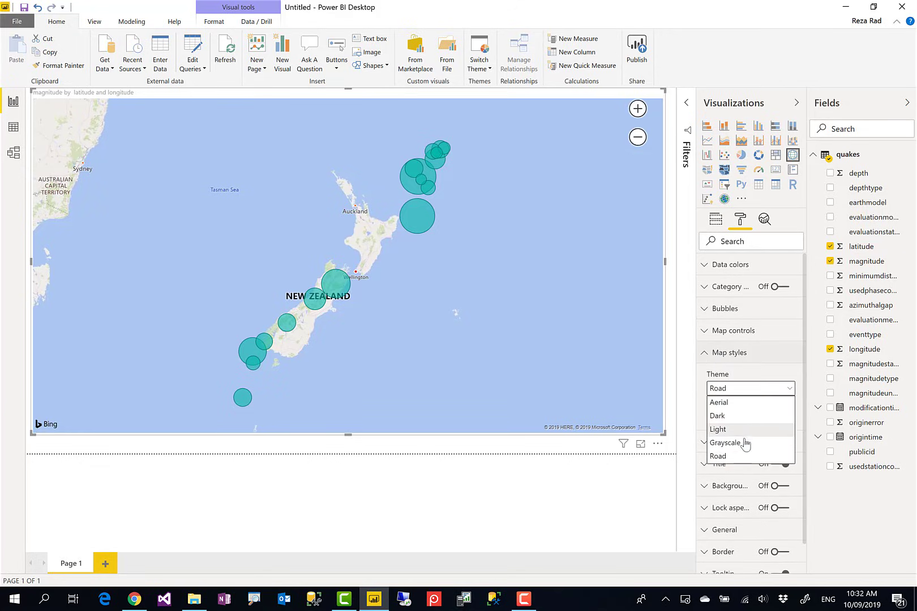
left_click(720, 403)
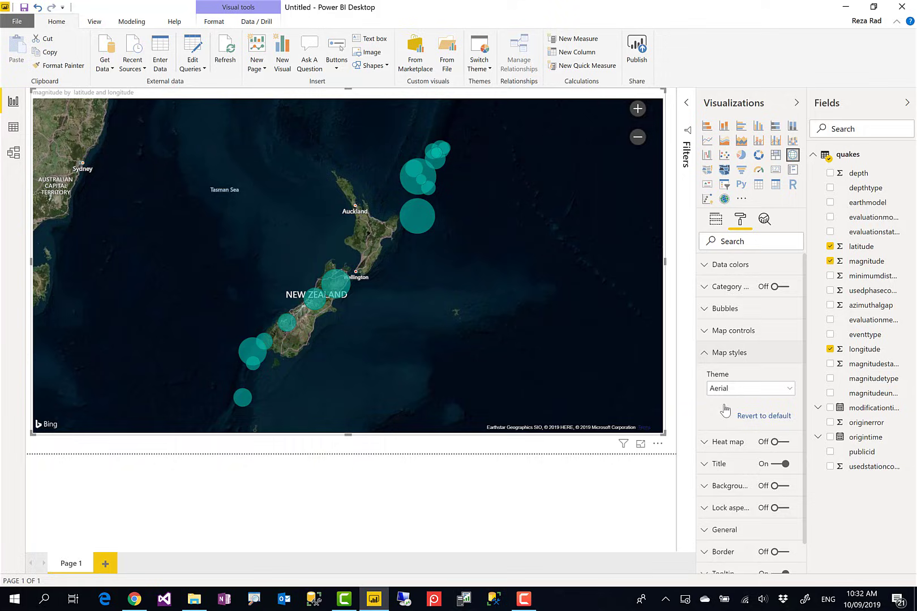
left_click(768, 391)
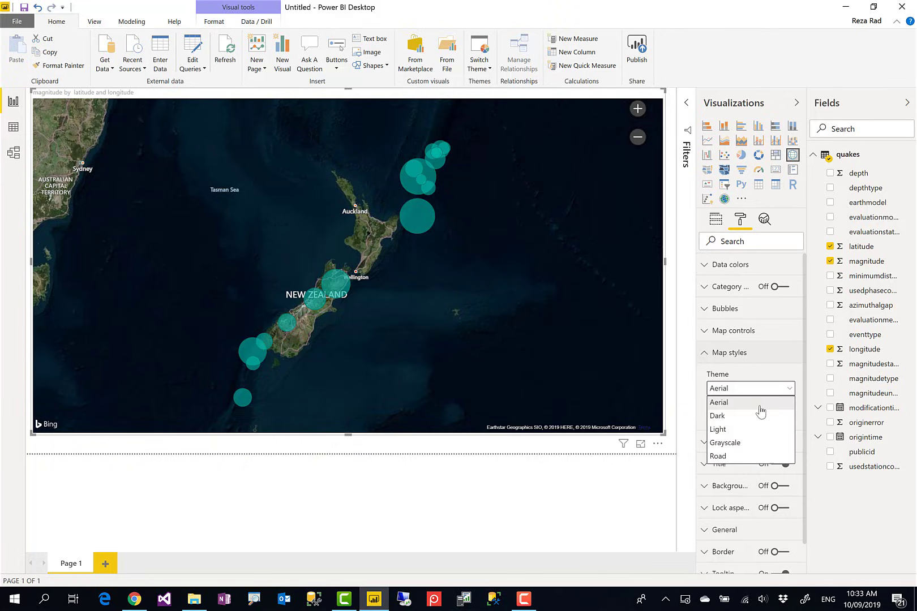
left_click(730, 456)
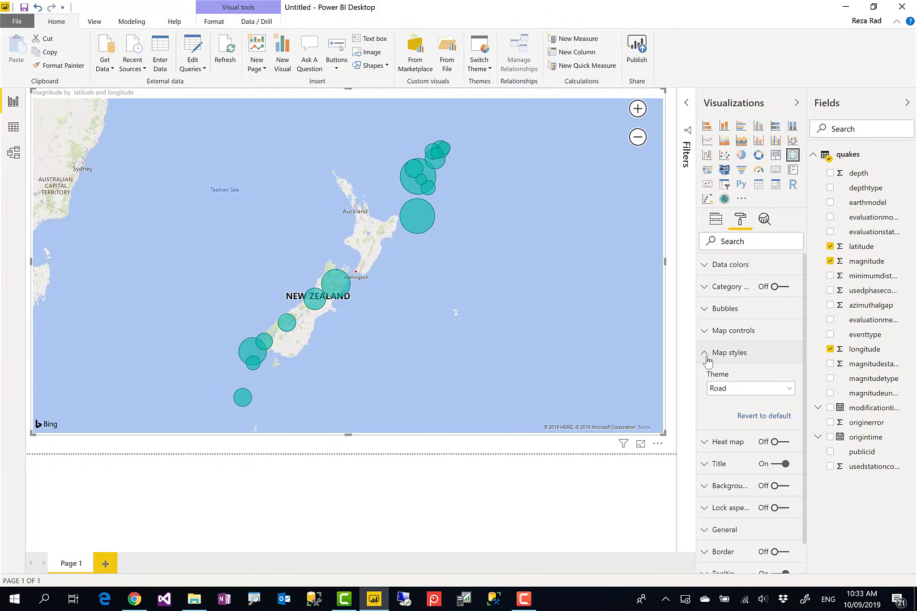
left_click(706, 355)
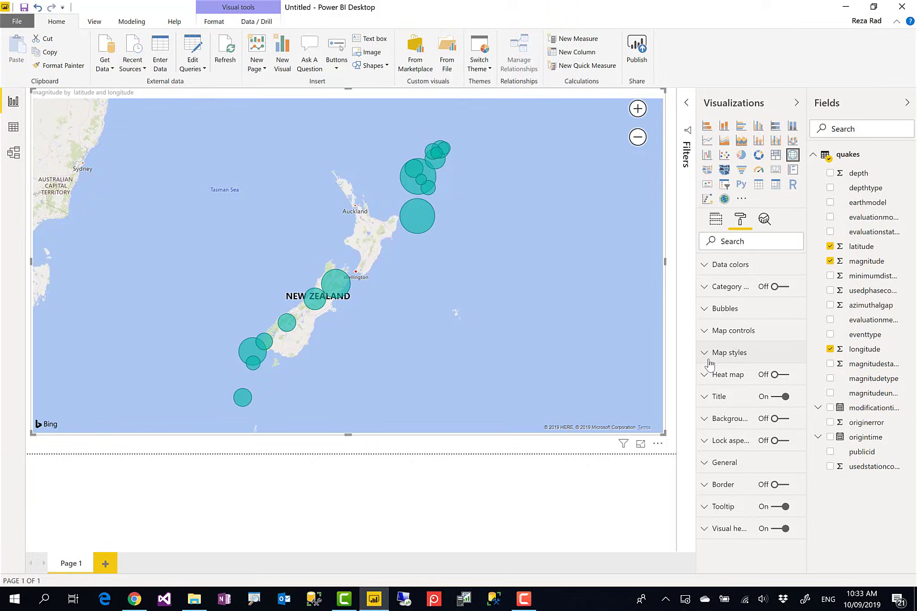
Turn Heat map on and set its radius to 50 pixels.
left_click(779, 375)
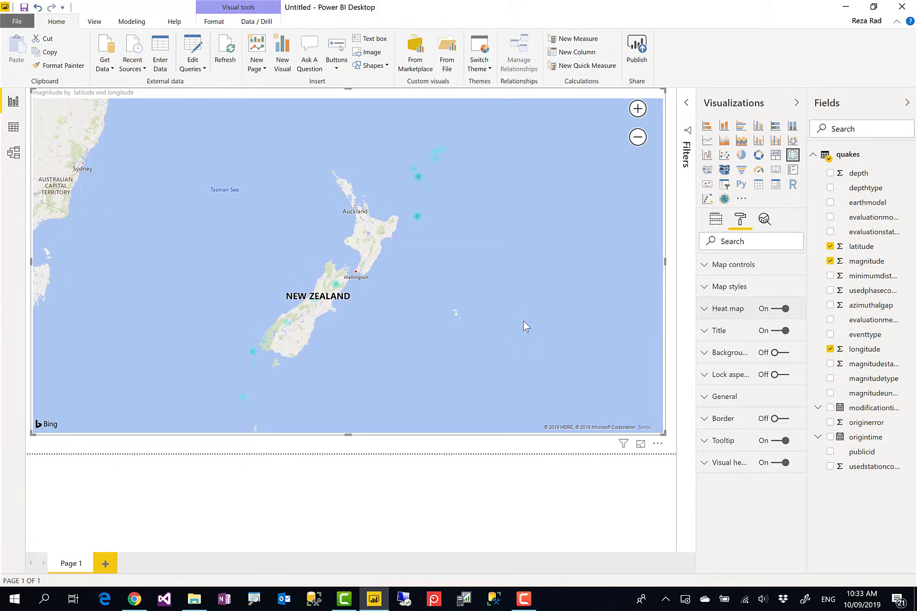
left_click(705, 310)
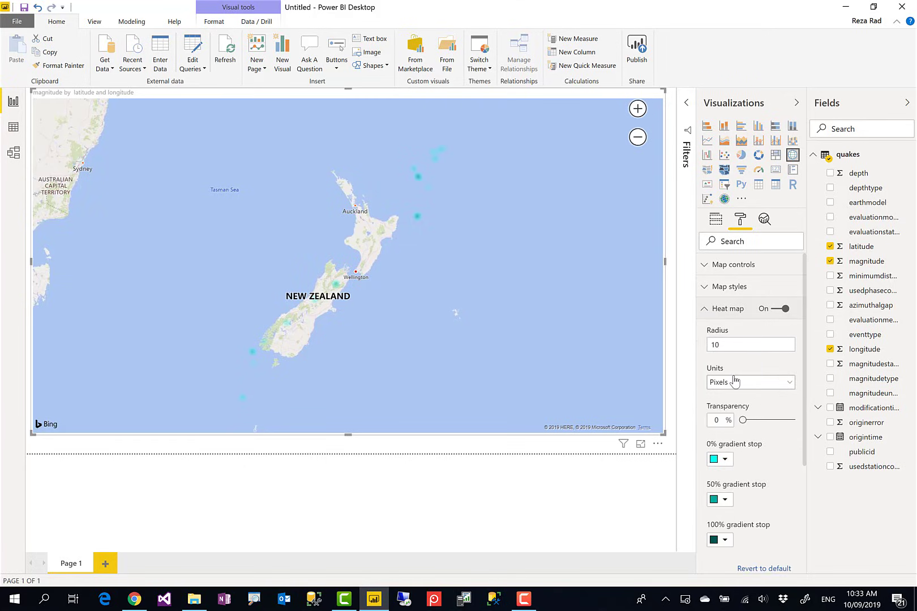
left_click(721, 346)
type("0")
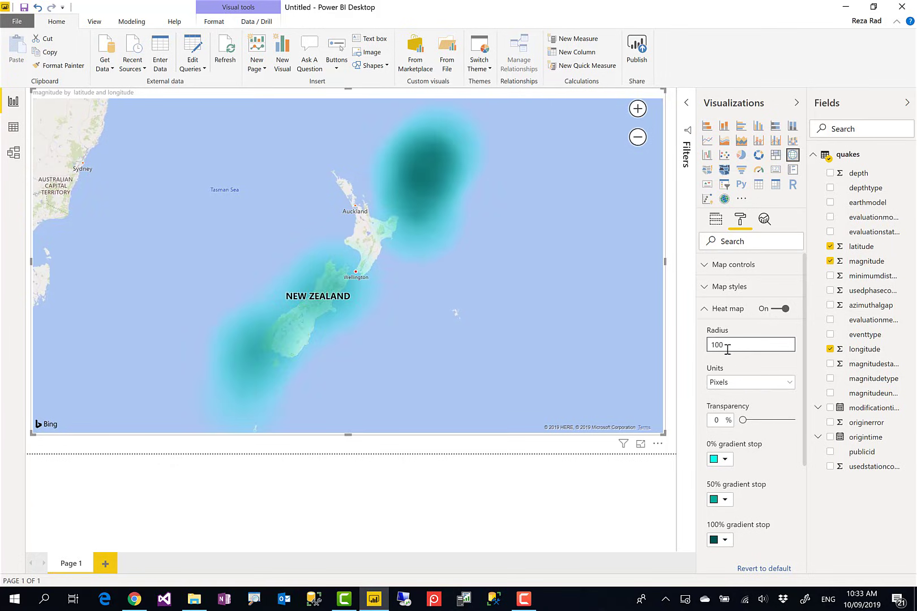
left_click_drag(720, 346, 705, 349)
type("50")
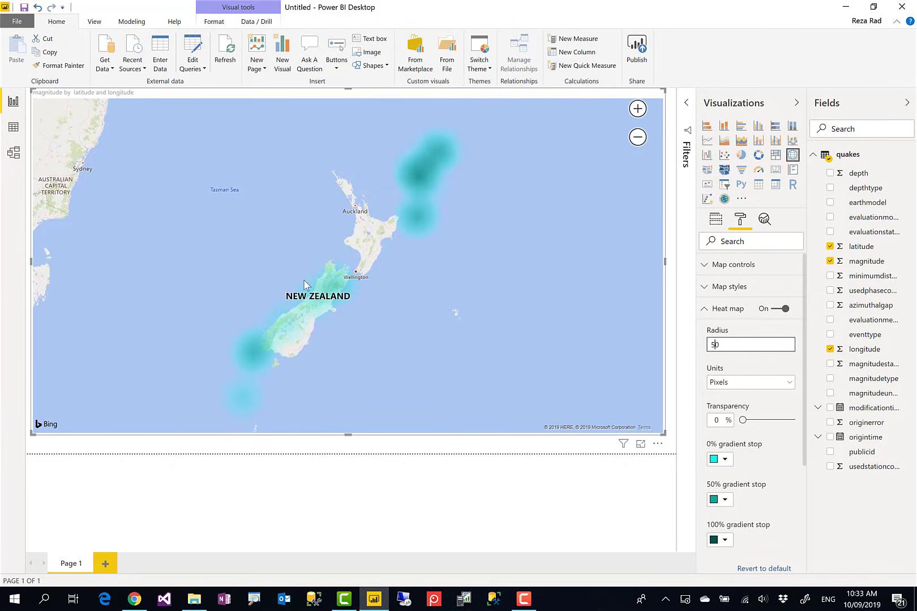
Turn Heat map off, collapse its section, and display the Fields tab.
left_click(780, 309)
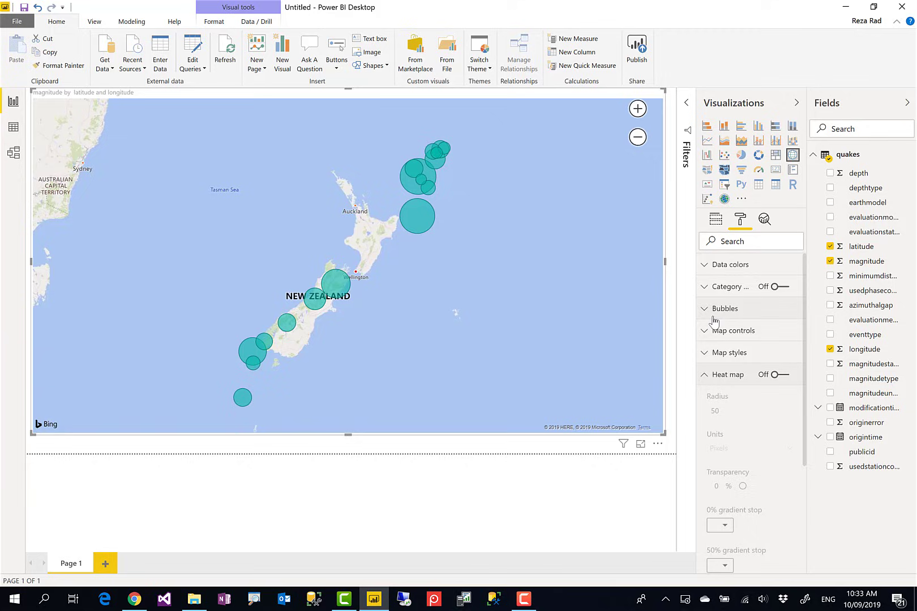
left_click(706, 378)
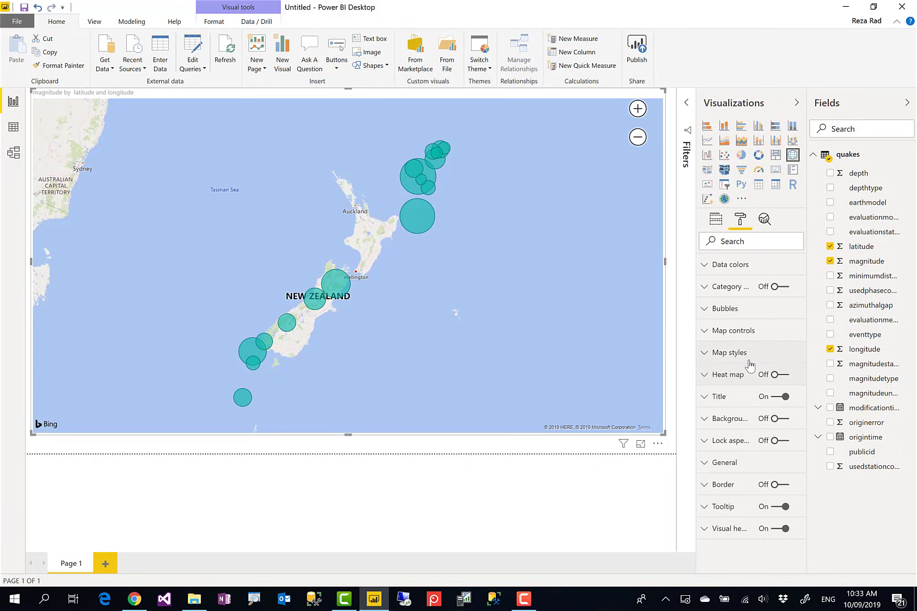
left_click(717, 221)
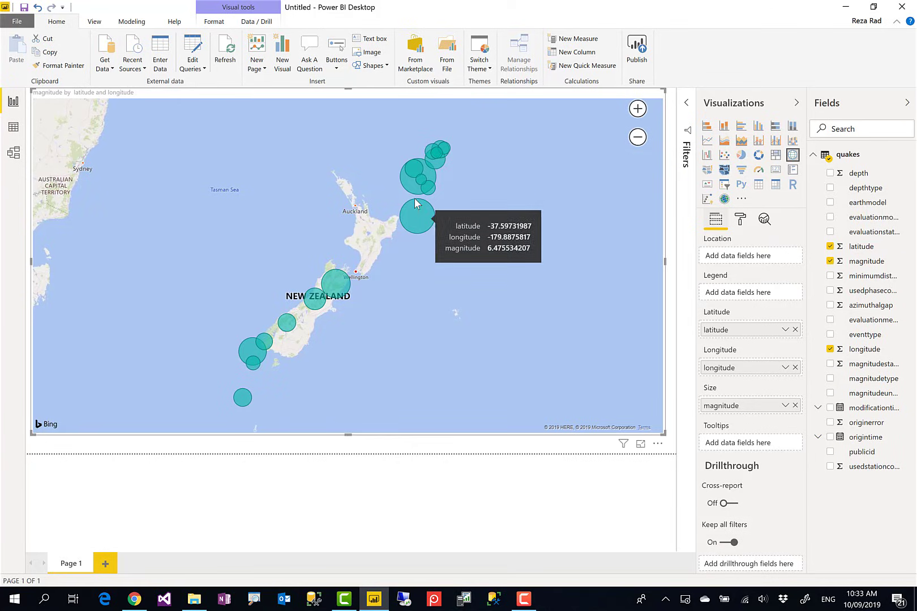
mouse_move(437, 170)
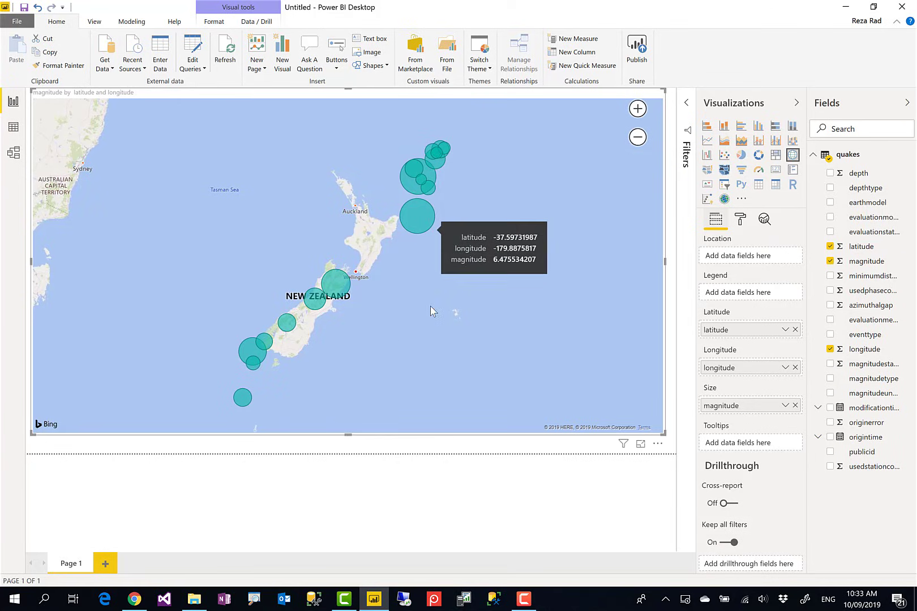